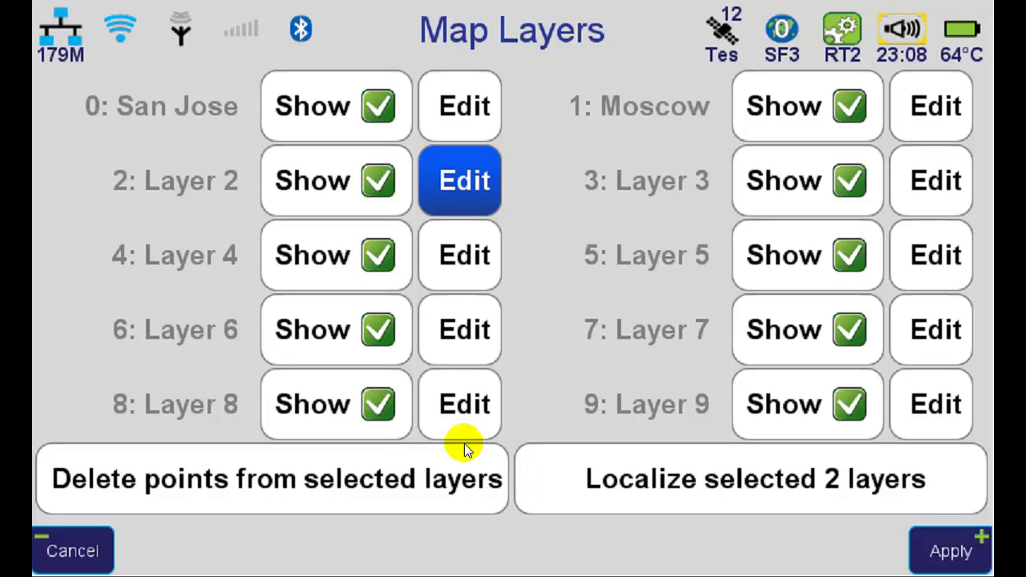
Rename map Layer 4 as Local
{"action": "left_click", "coordinate": [454, 255]}
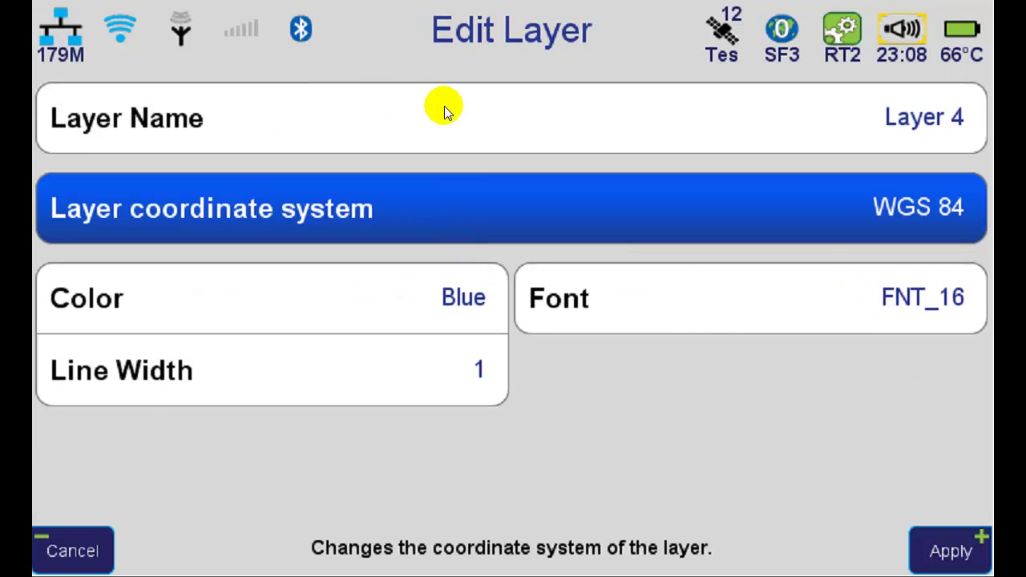
{"action": "left_click", "coordinate": [450, 105]}
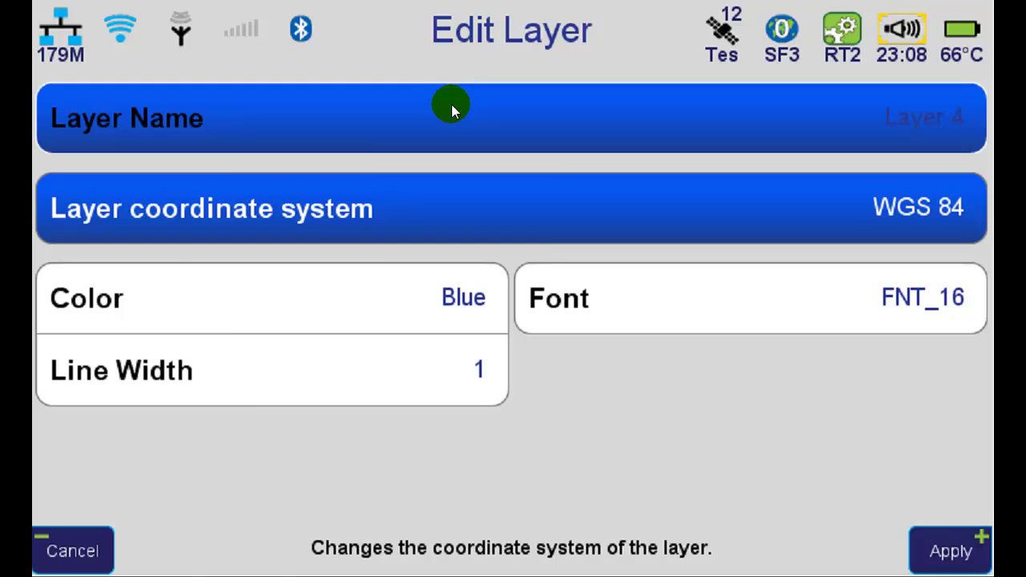
{"action": "type", "text": "Local"}
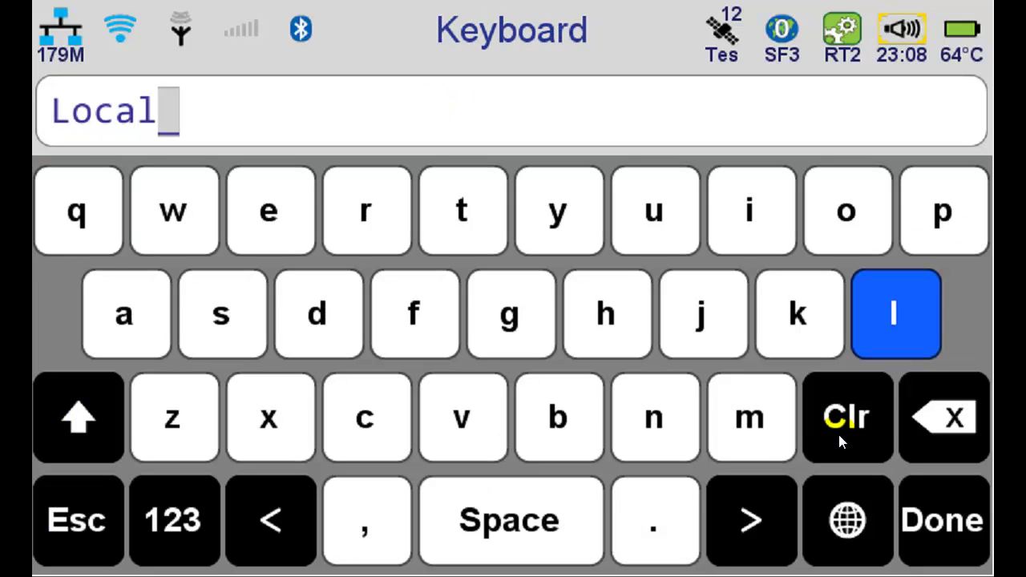
{"action": "left_click", "coordinate": [942, 531]}
Set the Local layer's coordinate system to the favorite local system Unknown and apply the layer changes
{"action": "left_click", "coordinate": [434, 210]}
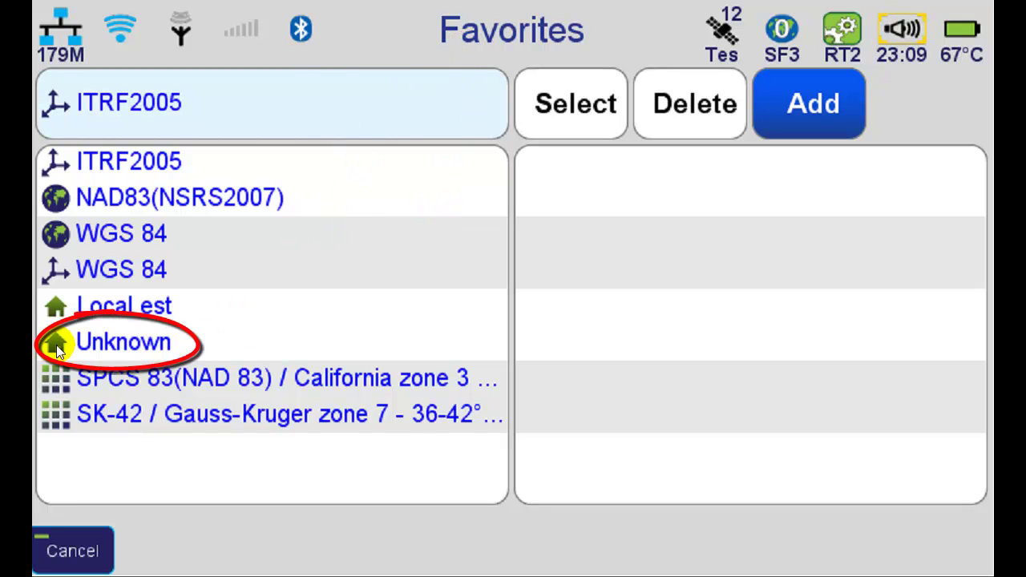
{"action": "left_click", "coordinate": [97, 344]}
{"action": "left_click", "coordinate": [553, 112]}
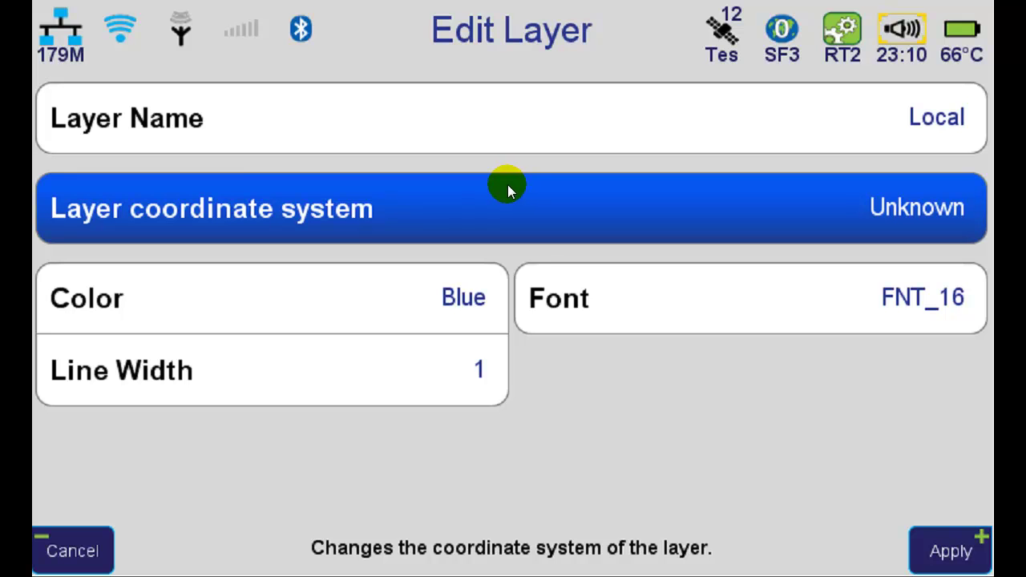
{"action": "left_click", "coordinate": [911, 545]}
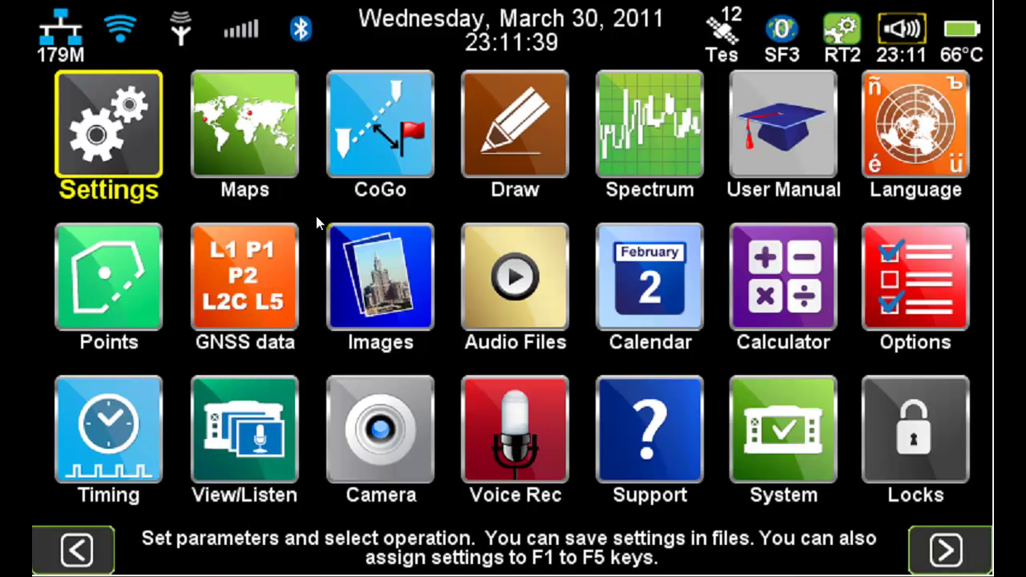
Start drawing a new point, assign it to the Local layer and name it L1
{"action": "left_click", "coordinate": [505, 135]}
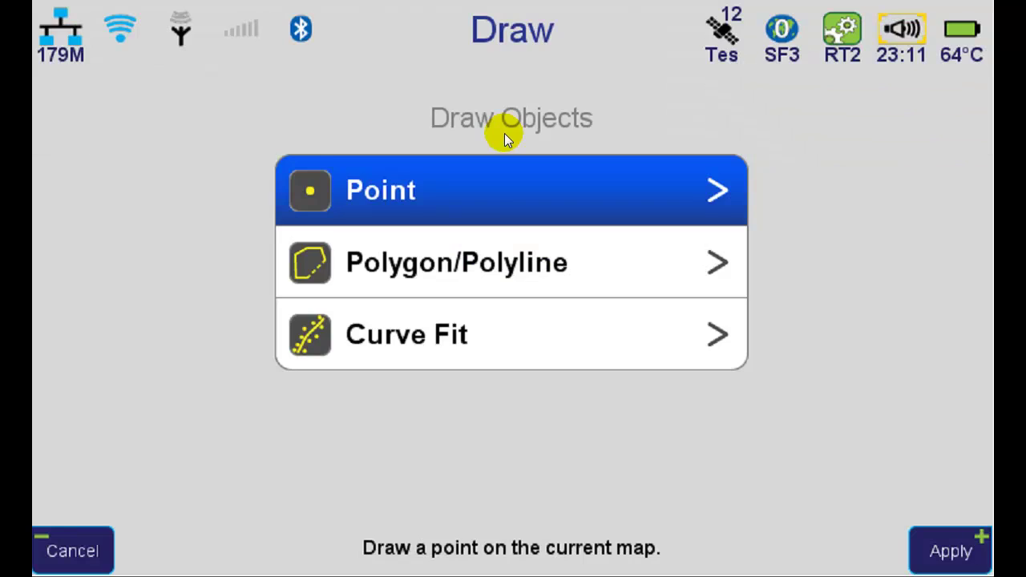
{"action": "left_click", "coordinate": [469, 193]}
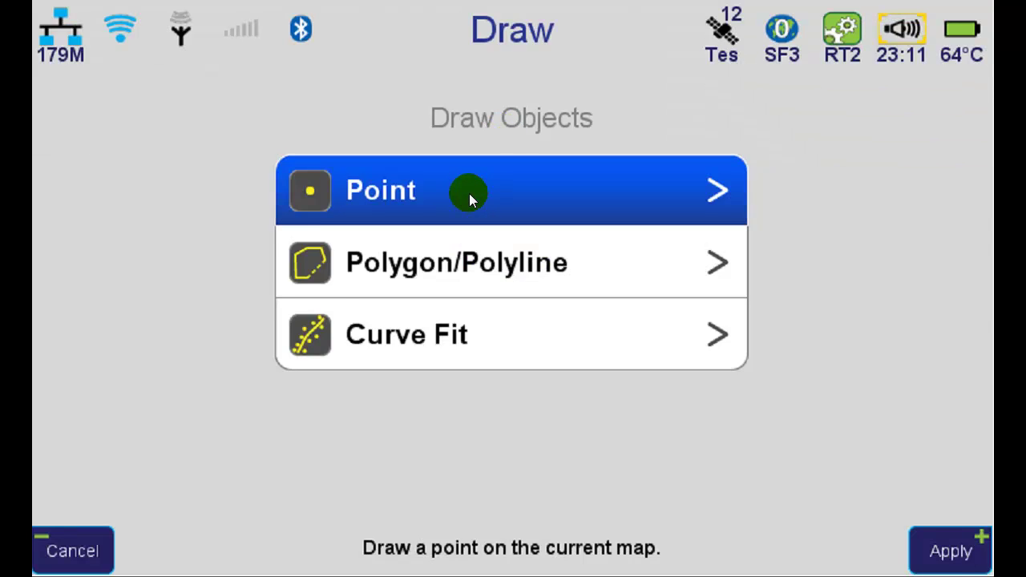
{"action": "left_click", "coordinate": [693, 116]}
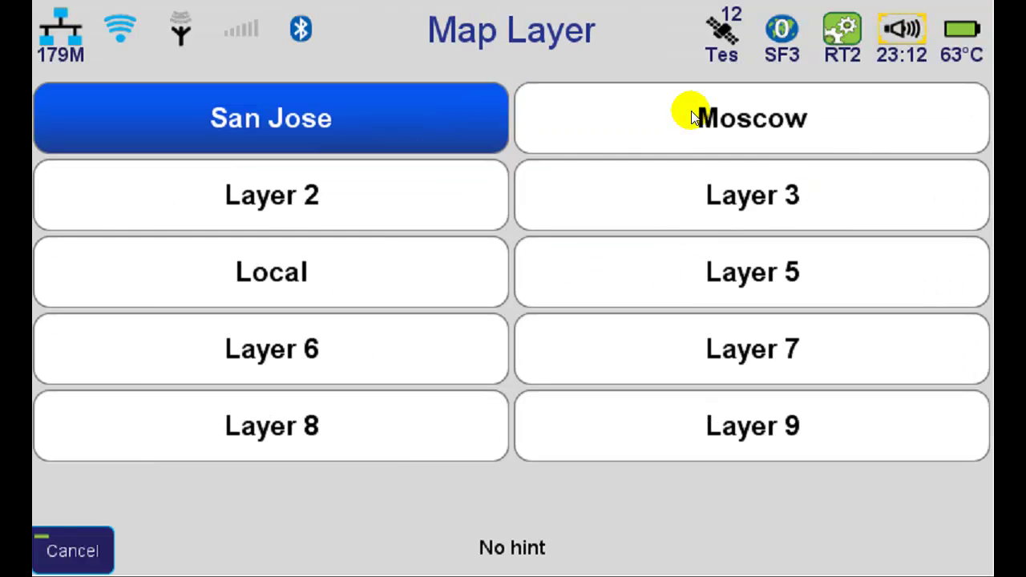
{"action": "left_click", "coordinate": [296, 279]}
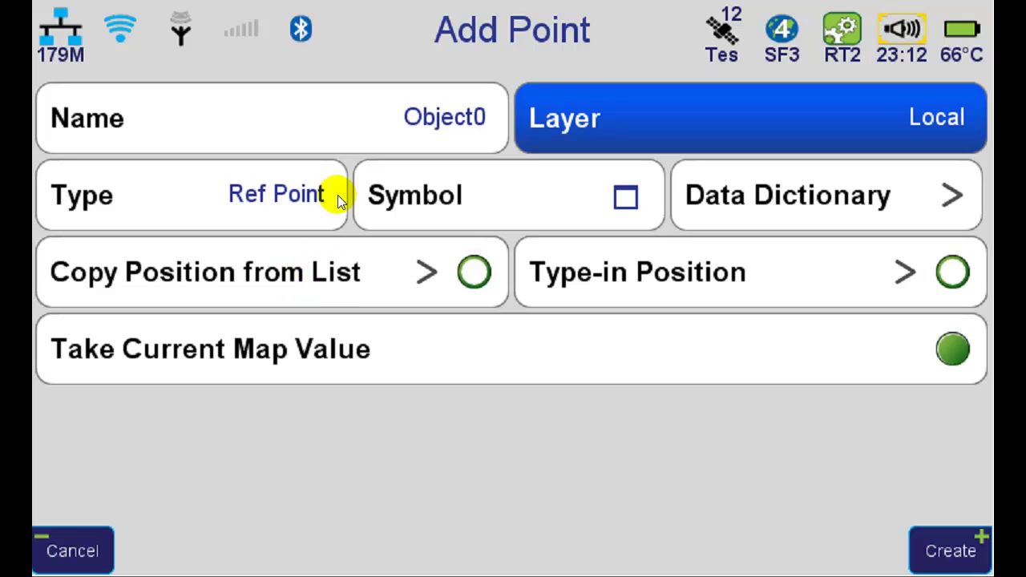
{"action": "left_click", "coordinate": [407, 117]}
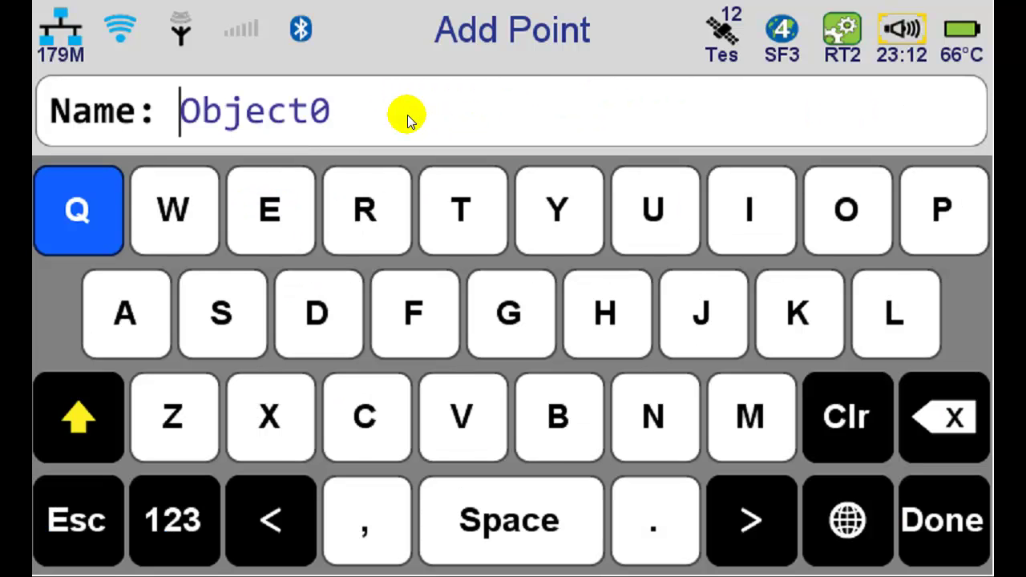
{"action": "type", "text": "L1"}
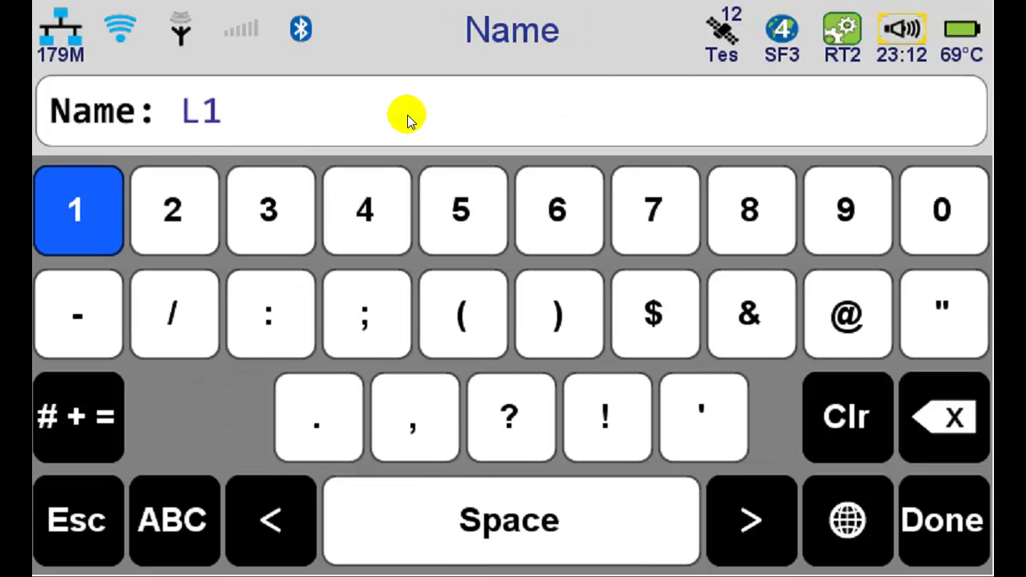
{"action": "left_click", "coordinate": [933, 517]}
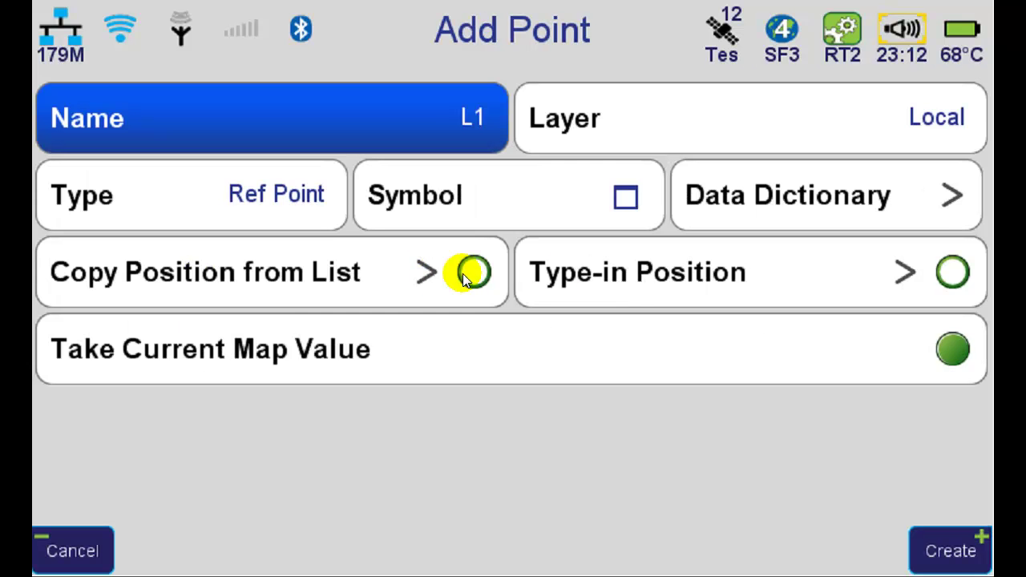
Enter L1's position as x 64.62 m, y 114.15 m and u 103.01 m, and create the point
{"action": "left_click", "coordinate": [645, 272]}
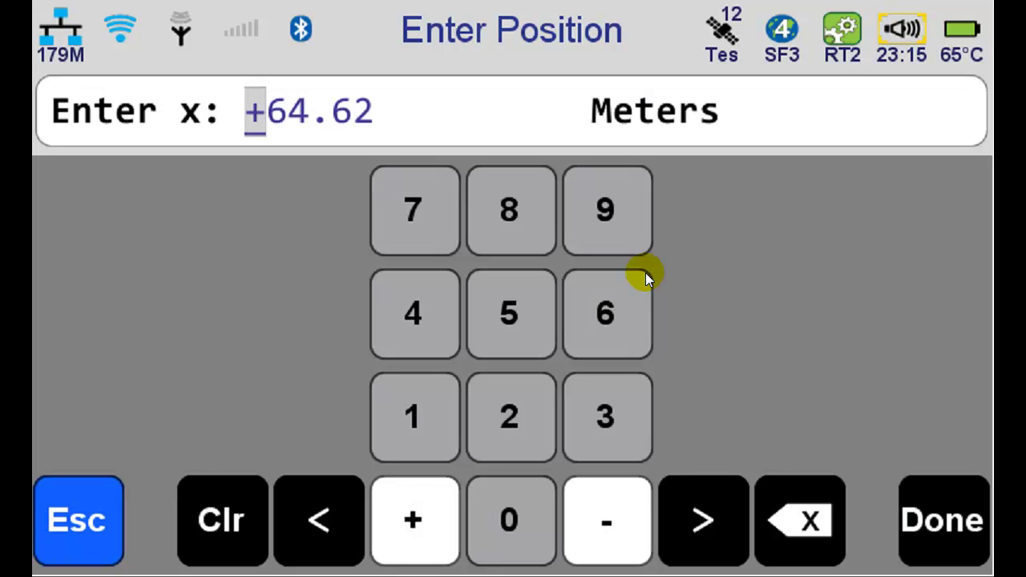
{"action": "key", "text": "Return"}
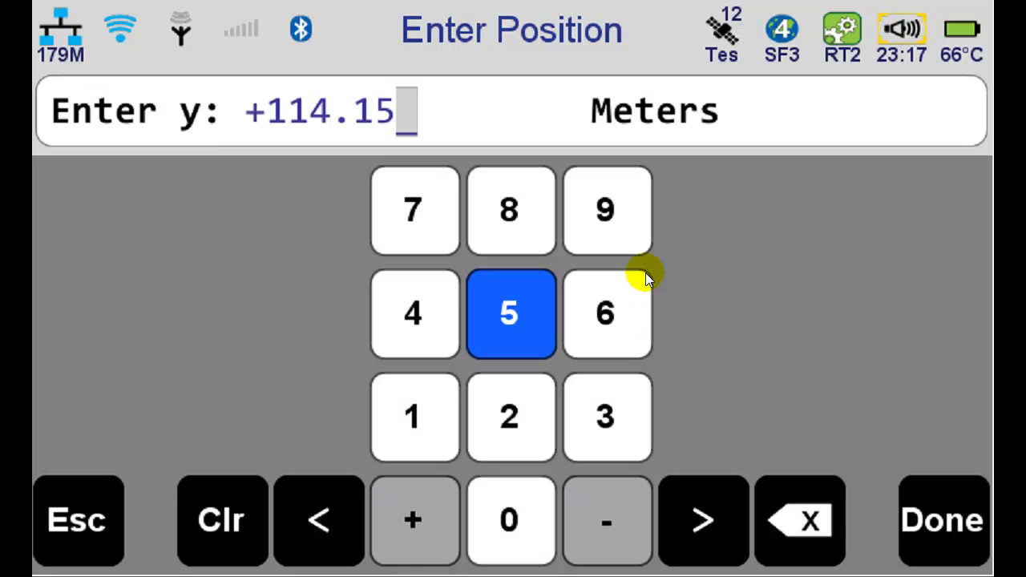
{"action": "key", "text": "Return"}
{"action": "left_click", "coordinate": [618, 271]}
{"action": "left_click", "coordinate": [618, 272]}
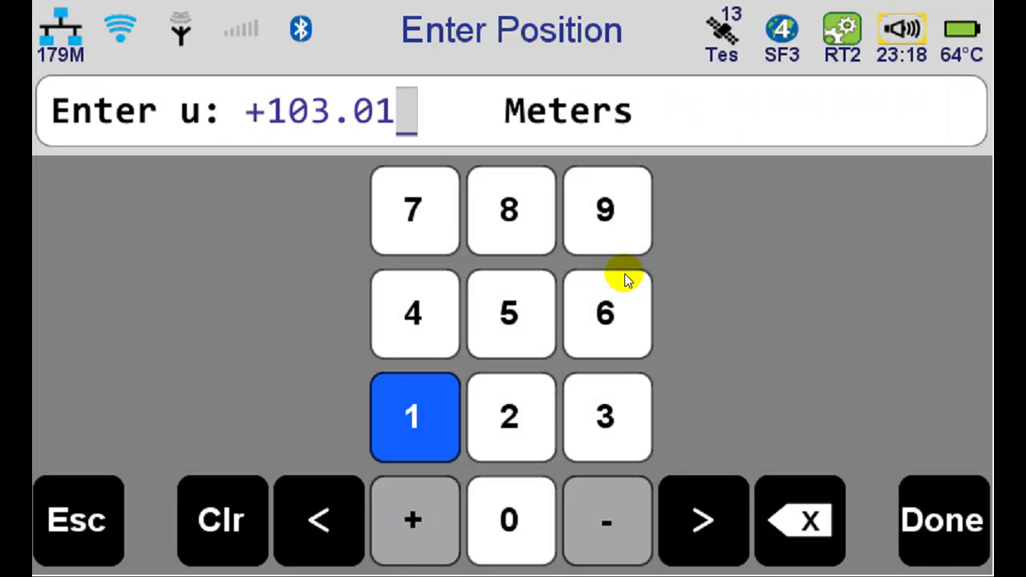
{"action": "key", "text": "Return"}
{"action": "left_click", "coordinate": [627, 278]}
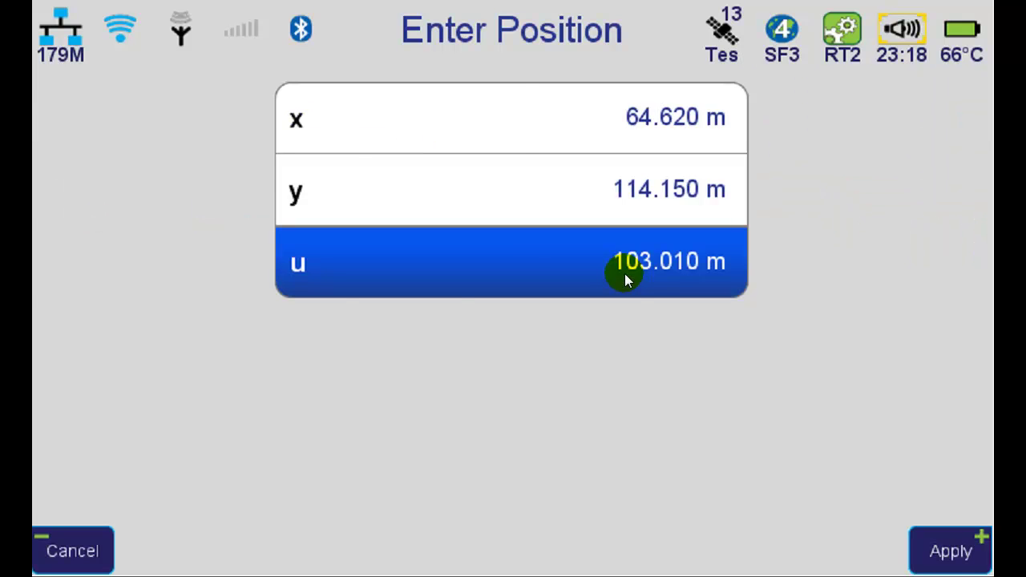
{"action": "key", "text": "Return"}
{"action": "left_click", "coordinate": [950, 554]}
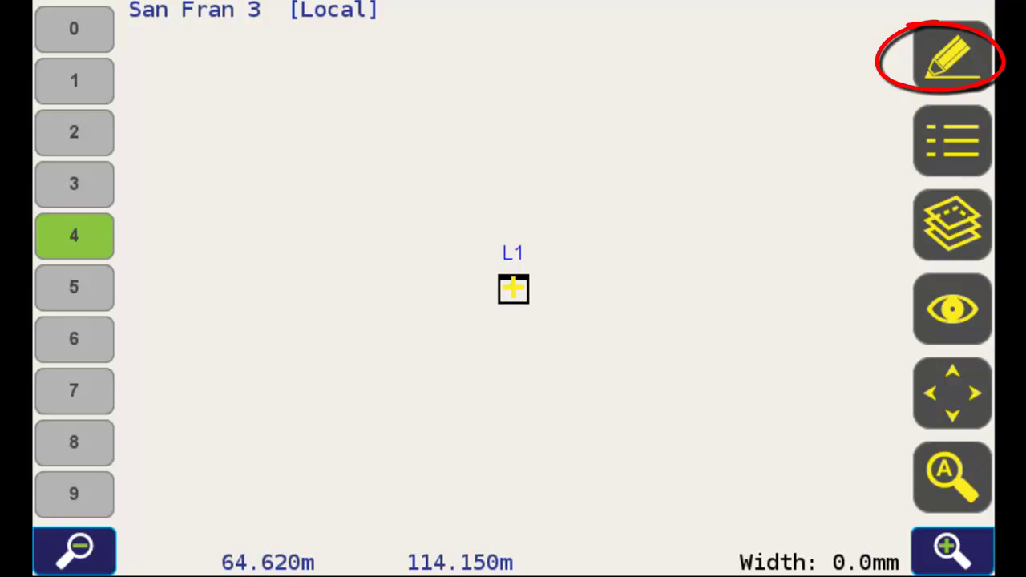
Add reference point L2 to the Local layer at x 100 m, y 100 m, u 99.87 m
{"action": "left_click", "coordinate": [937, 65]}
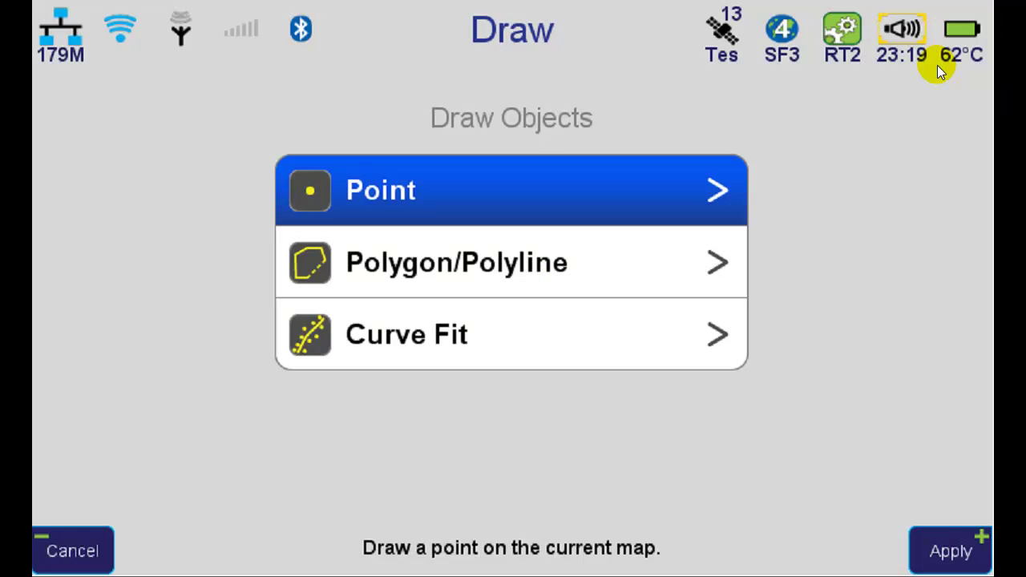
{"action": "left_click", "coordinate": [574, 182]}
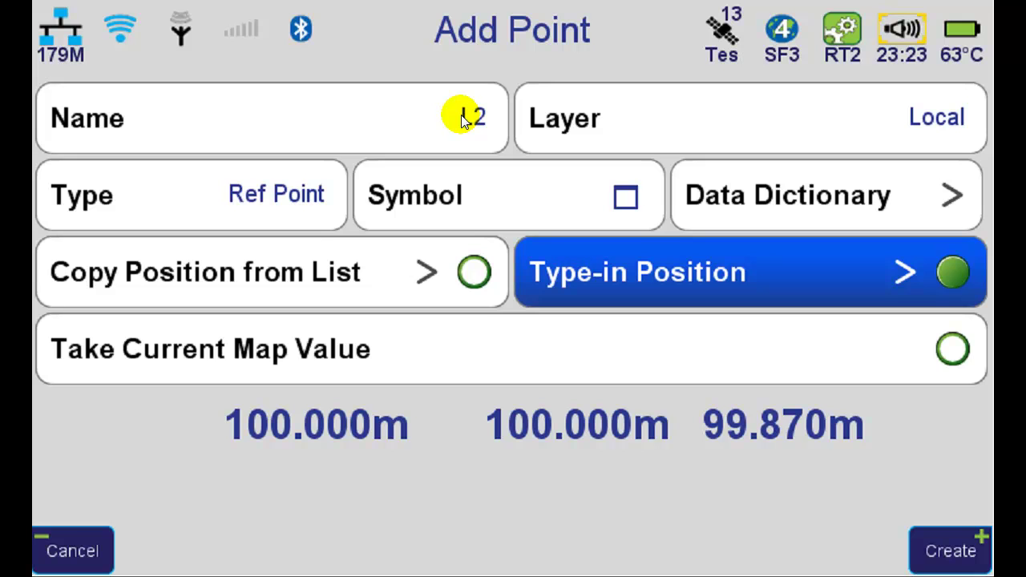
{"action": "left_click", "coordinate": [950, 553]}
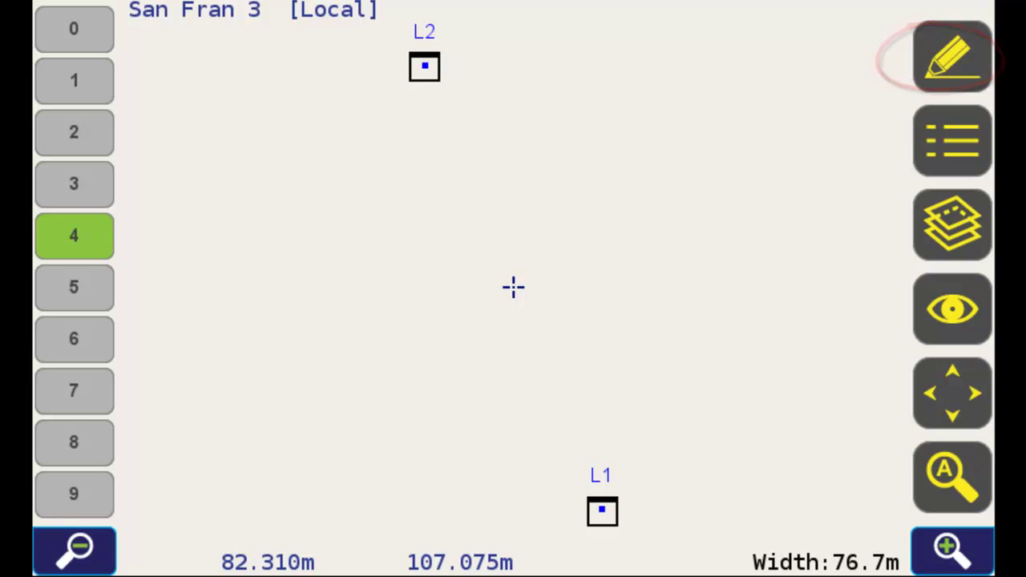
Add reference points L3 at 149.86, 263.07, 97.33 m and L4 at 8.54, 227.65, 107.37 m to the Local layer
{"action": "left_click", "coordinate": [944, 62]}
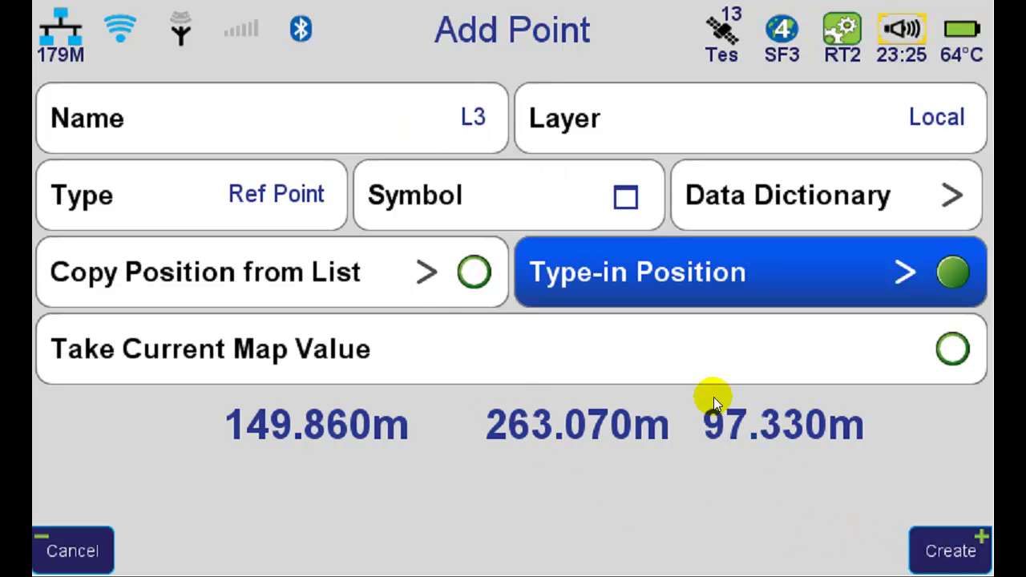
{"action": "left_click", "coordinate": [942, 552]}
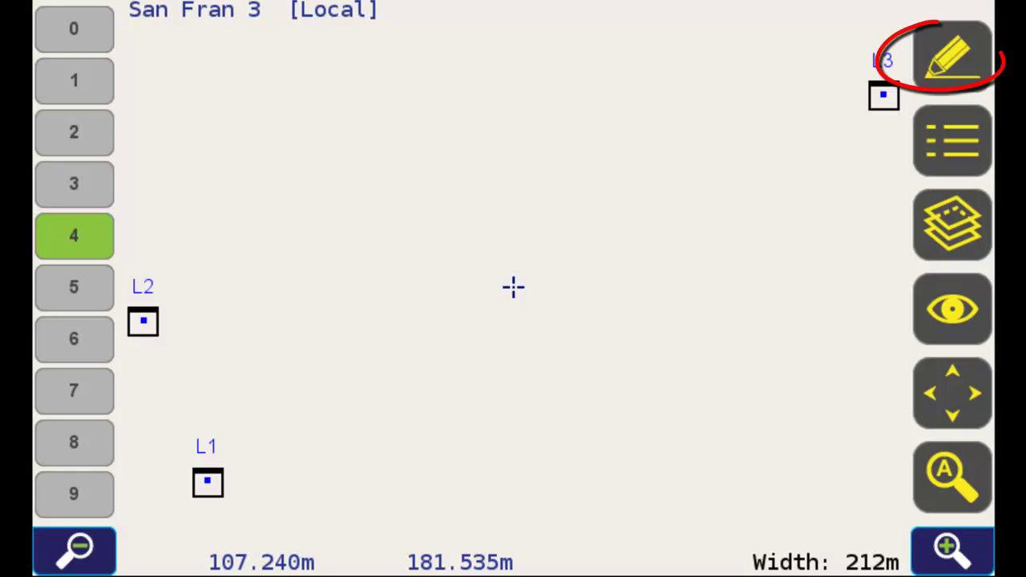
{"action": "left_click", "coordinate": [928, 57]}
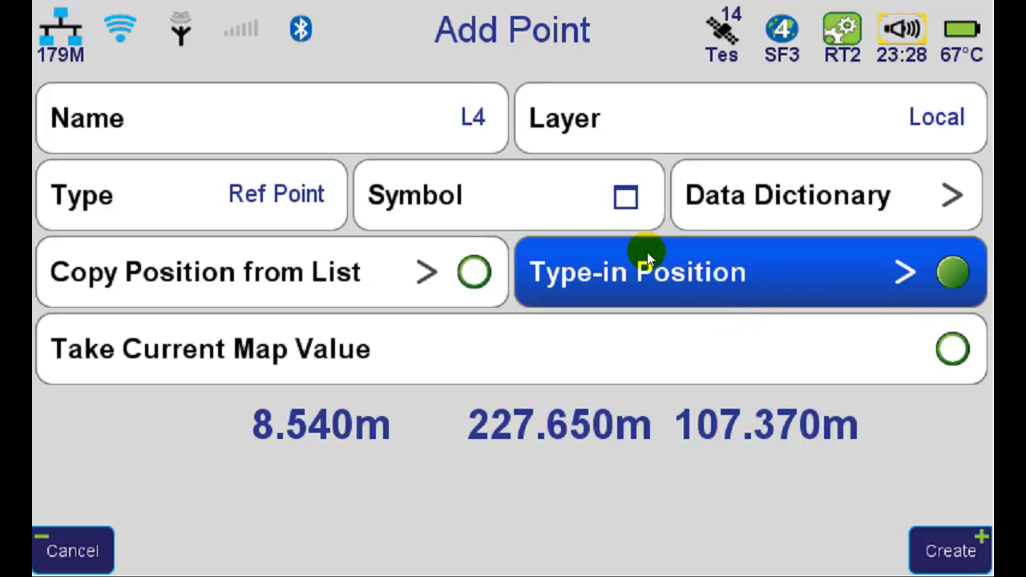
{"action": "left_click", "coordinate": [948, 551]}
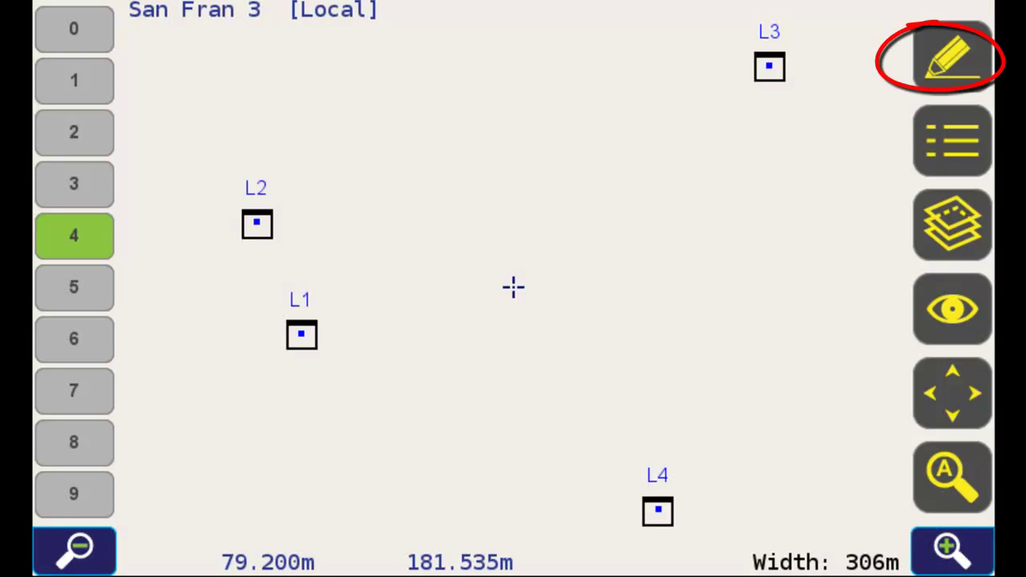
Add reference point L5 to the Local layer at x 124.1 m, y 97.34 m, u 112.07 m
{"action": "left_click", "coordinate": [952, 57]}
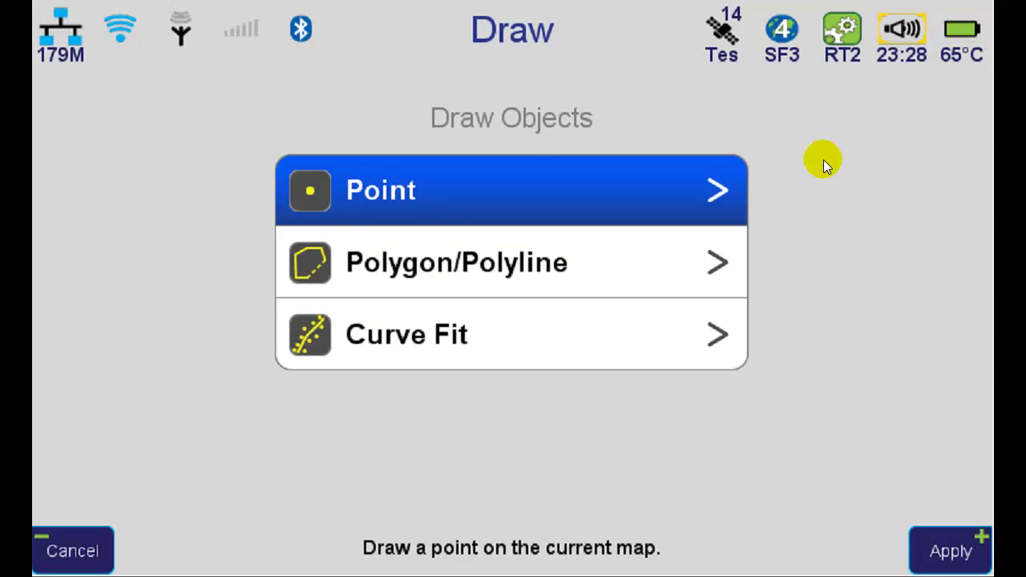
{"action": "key", "text": "Return"}
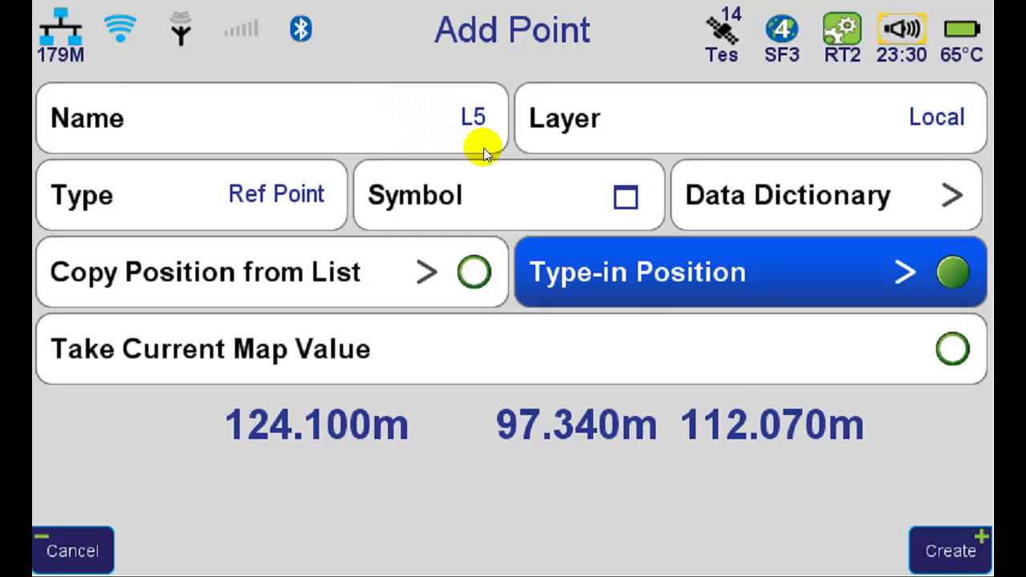
{"action": "left_click", "coordinate": [948, 551]}
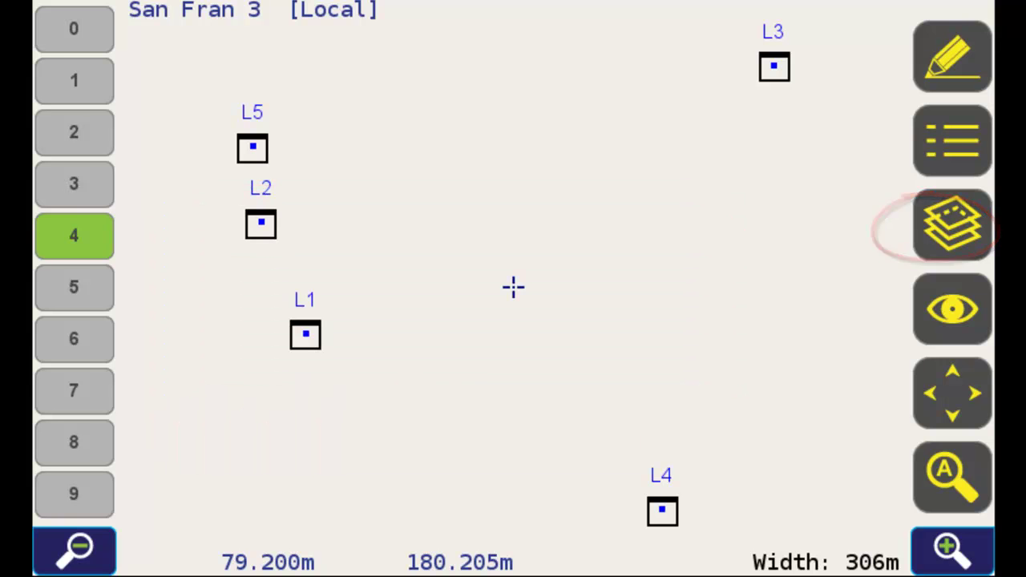
Rename map Layer 5 as Survey, keep its WGS 84 coordinate system and apply the layer changes
{"action": "left_click", "coordinate": [954, 226]}
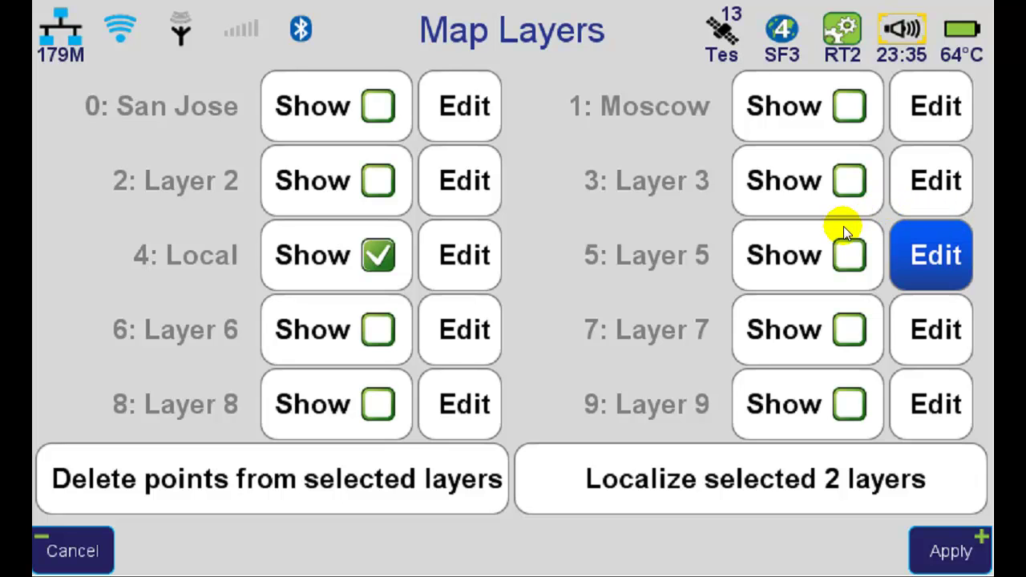
{"action": "left_click", "coordinate": [914, 252]}
{"action": "left_click", "coordinate": [921, 255]}
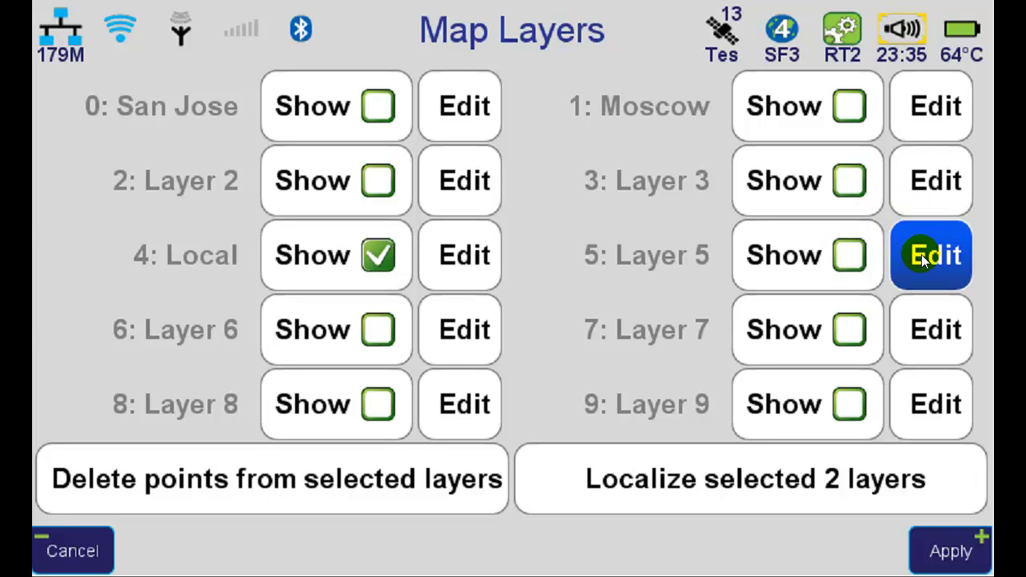
{"action": "left_click", "coordinate": [921, 254]}
{"action": "left_click", "coordinate": [624, 122]}
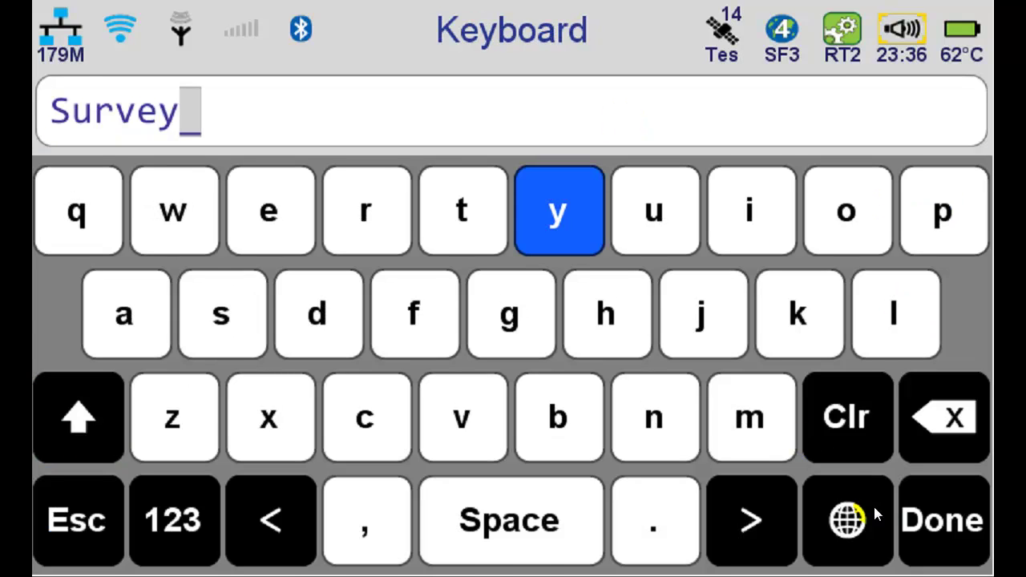
{"action": "left_click", "coordinate": [927, 522]}
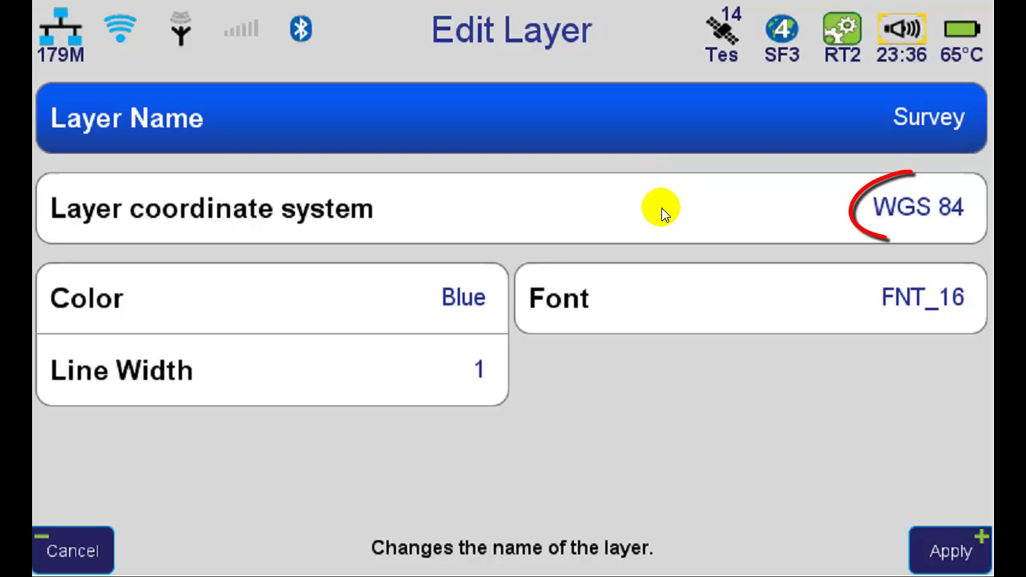
{"action": "left_click", "coordinate": [943, 551]}
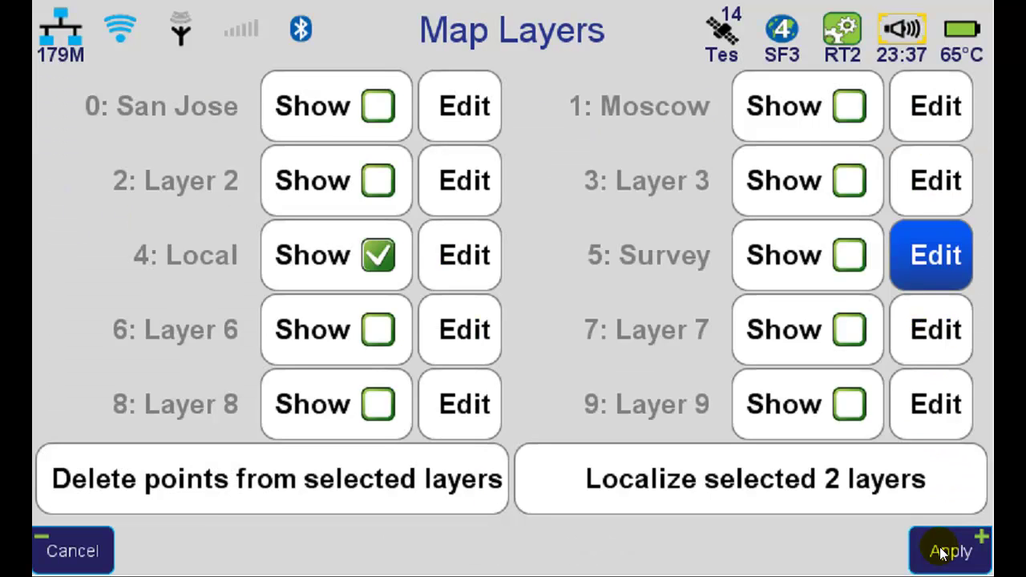
{"action": "left_click", "coordinate": [943, 552]}
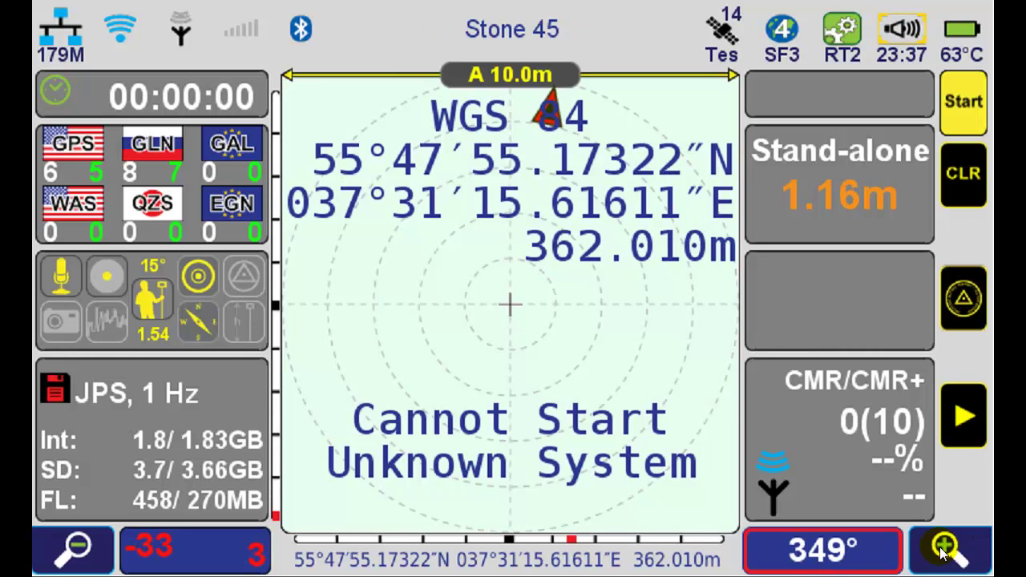
Assign the point survey to the Survey layer instead of San Jose
{"action": "left_click", "coordinate": [966, 300]}
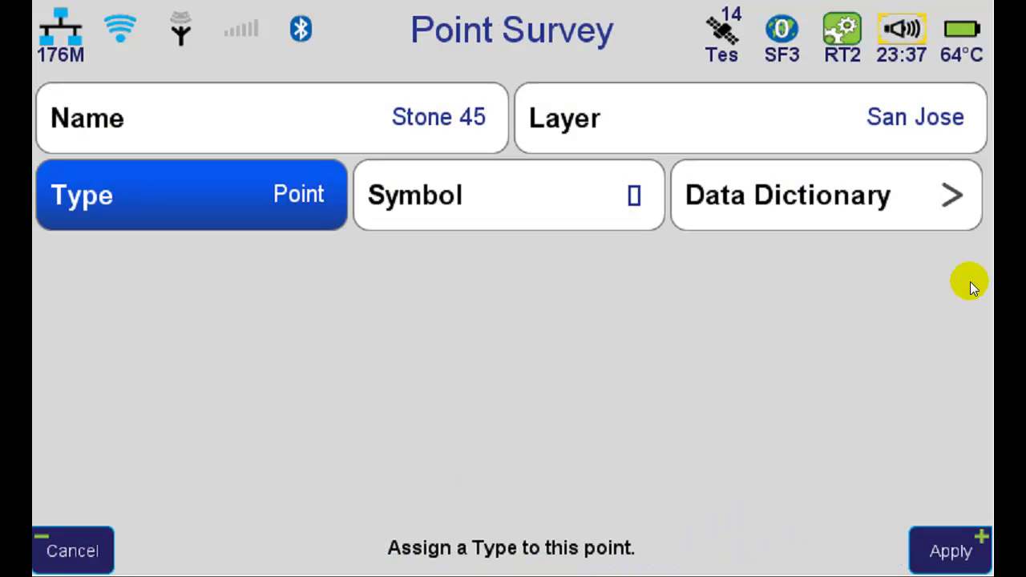
{"action": "left_click", "coordinate": [866, 115]}
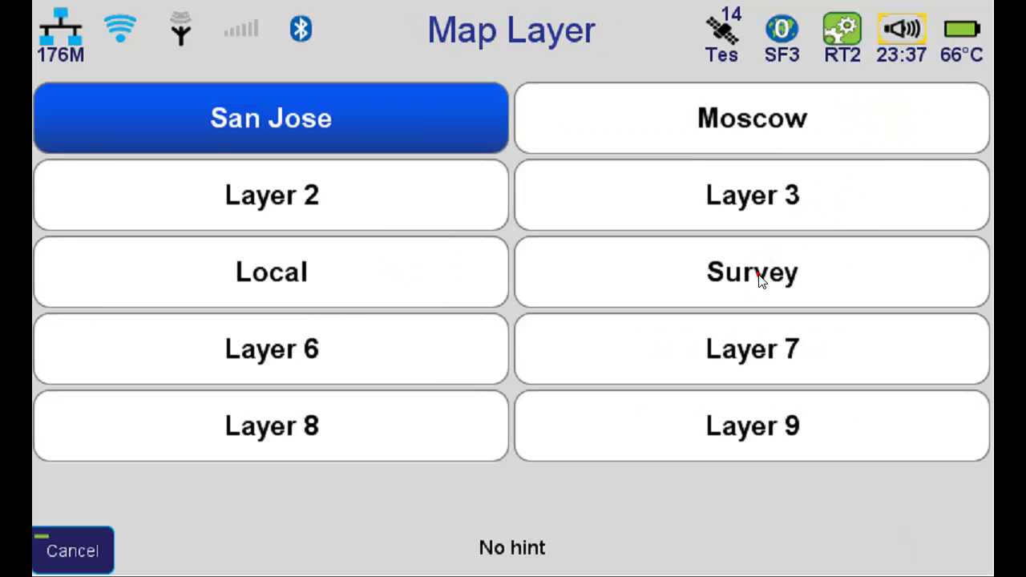
{"action": "left_click", "coordinate": [759, 273]}
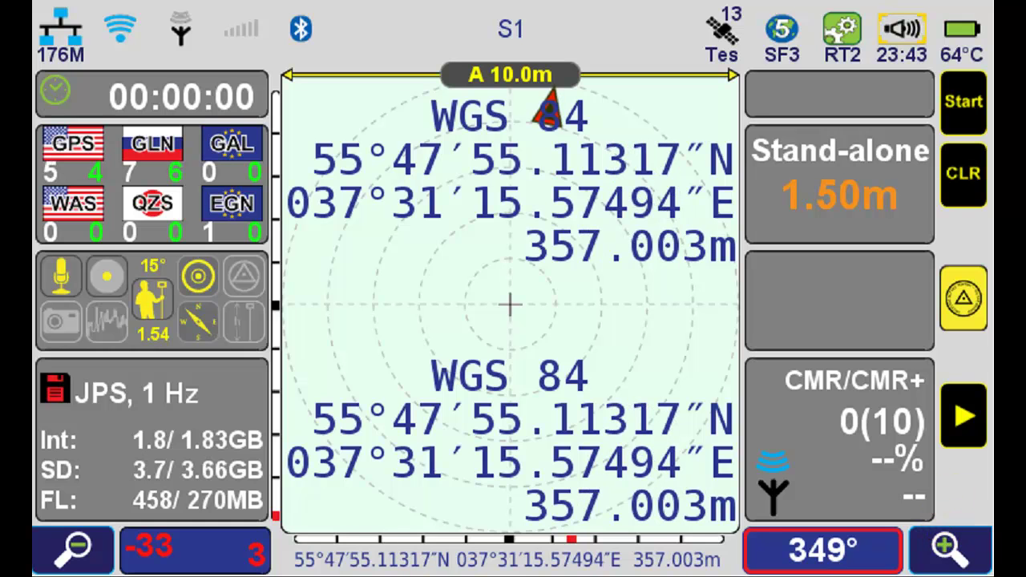
View the surveyed S points on the map by toggling the display of the Survey layer
{"action": "left_click", "coordinate": [967, 315]}
{"action": "left_click", "coordinate": [52, 289]}
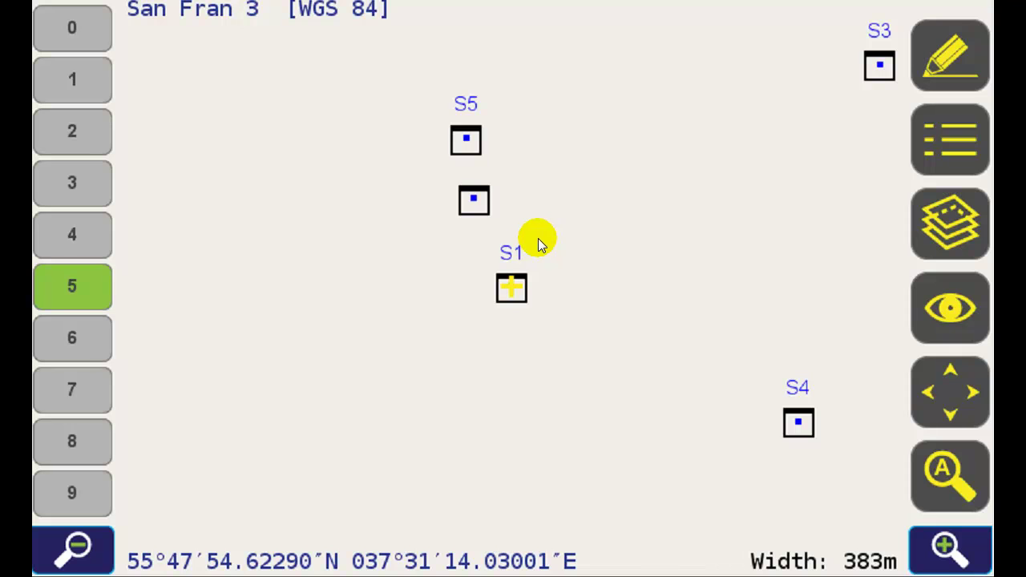
{"action": "left_click", "coordinate": [70, 287]}
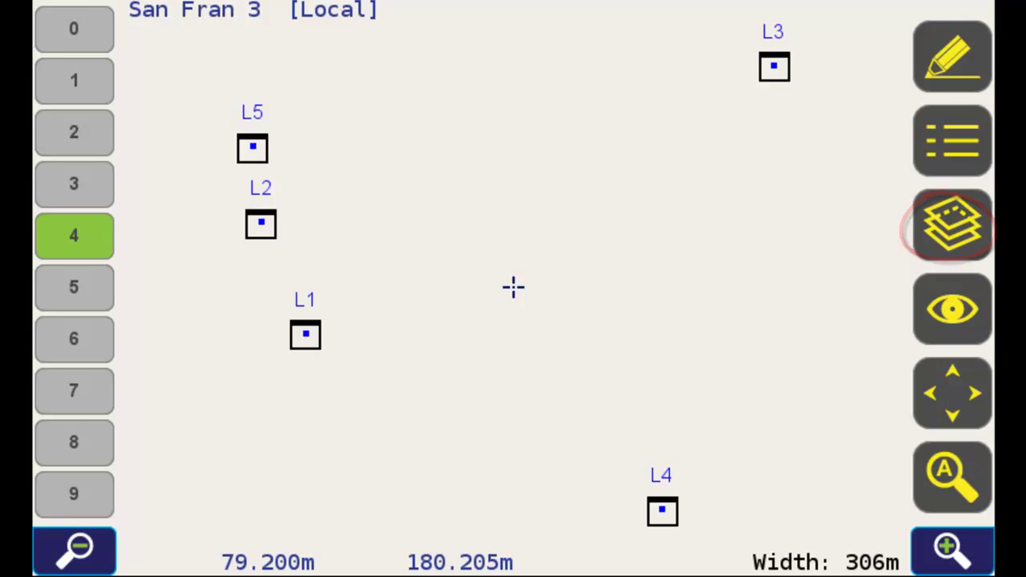
Localize the Local and Survey layers together and save the resulting local system as Local123
{"action": "left_click", "coordinate": [949, 224]}
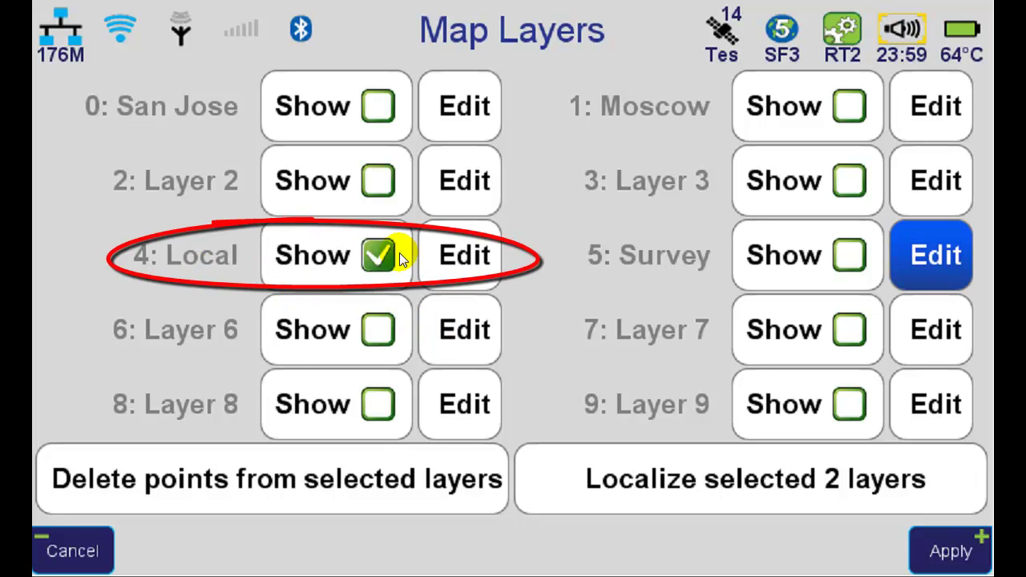
{"action": "left_click", "coordinate": [844, 253]}
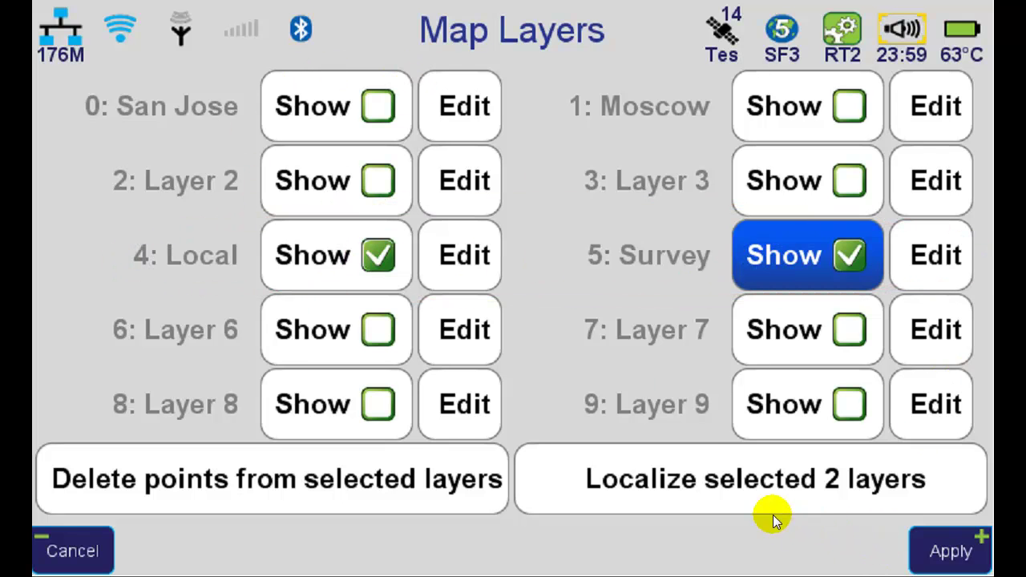
{"action": "left_click", "coordinate": [716, 482]}
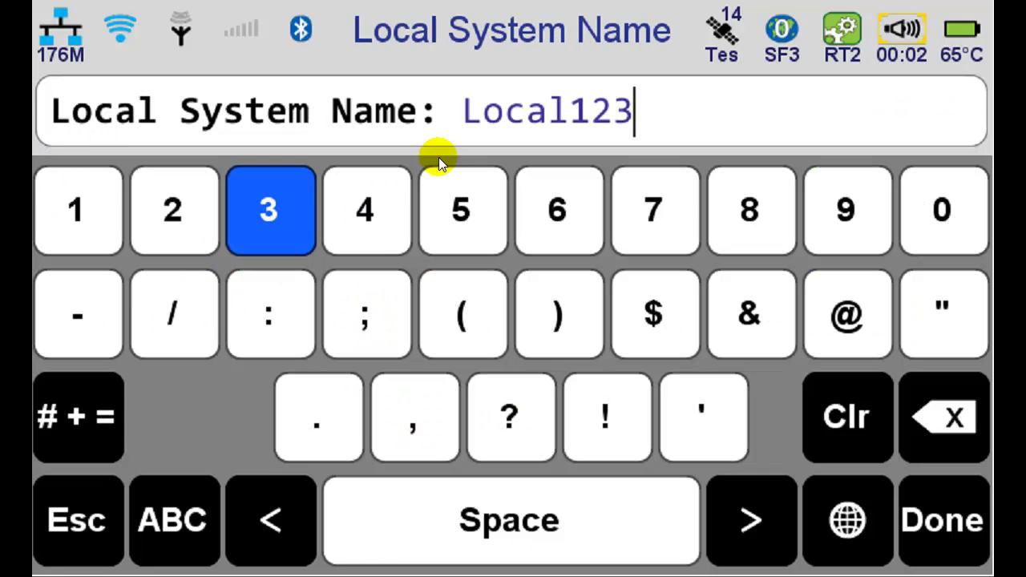
{"action": "left_click", "coordinate": [930, 525]}
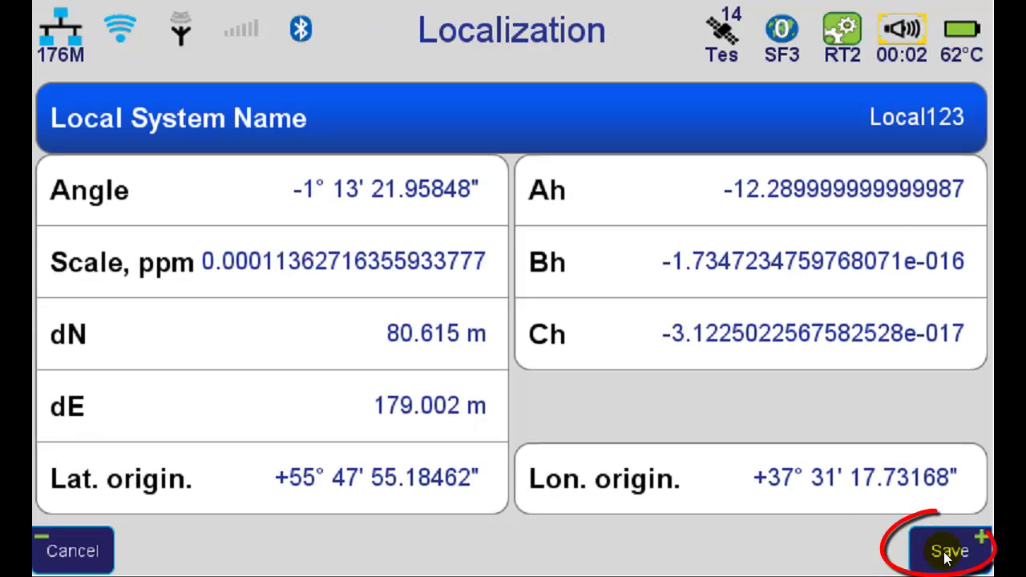
{"action": "left_click", "coordinate": [948, 551]}
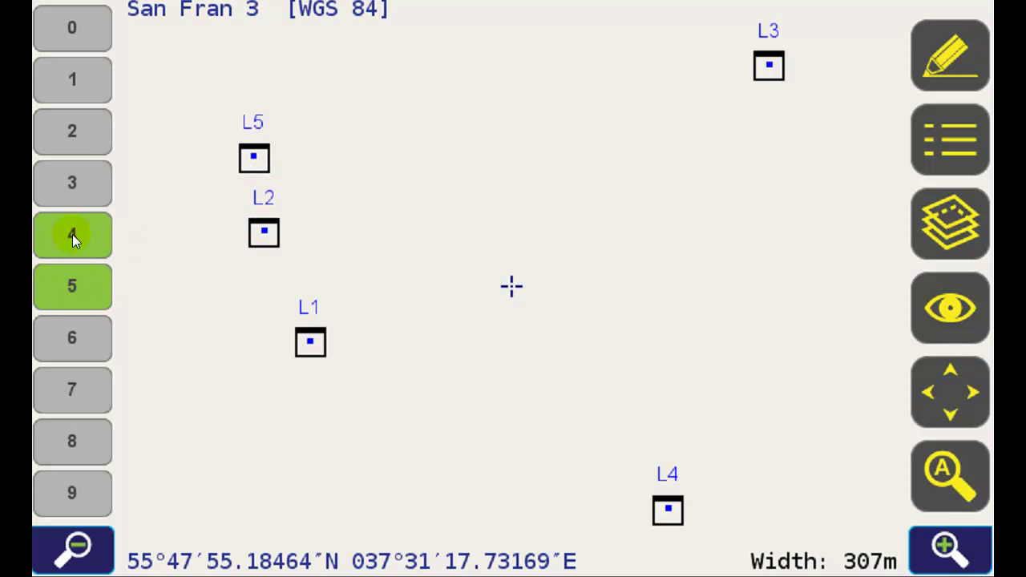
Compare the L and S point positions by toggling the Local and Survey layers, and open the Local layer's settings
{"action": "left_click", "coordinate": [72, 288]}
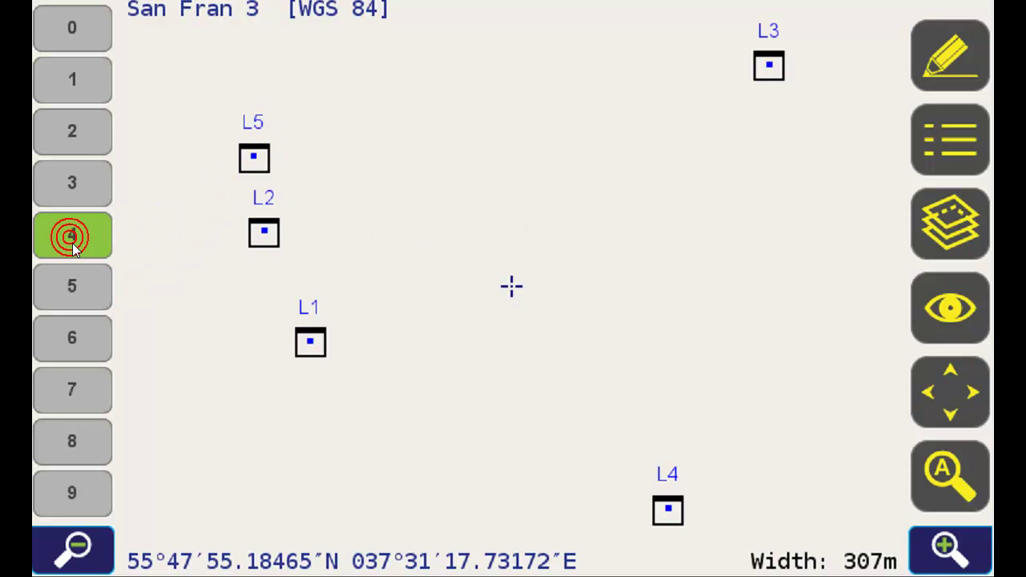
{"action": "left_click", "coordinate": [71, 290]}
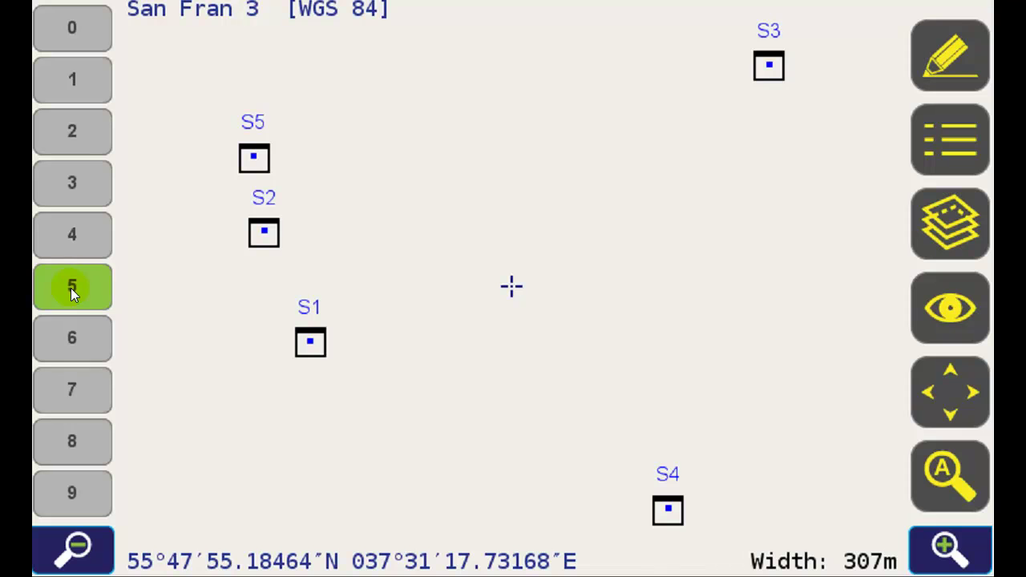
{"action": "left_click", "coordinate": [73, 232]}
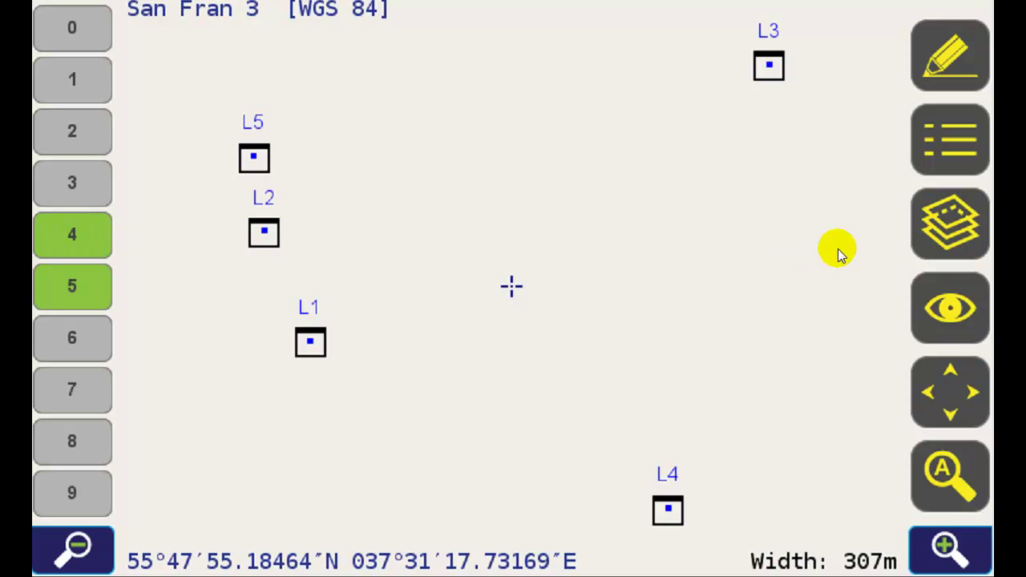
{"action": "left_click", "coordinate": [942, 217]}
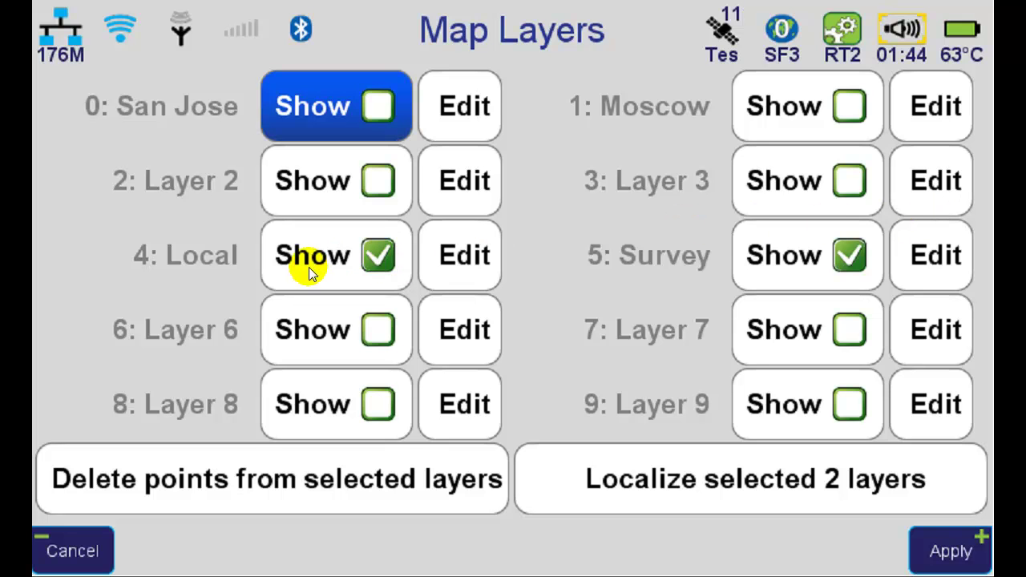
{"action": "left_click", "coordinate": [453, 258]}
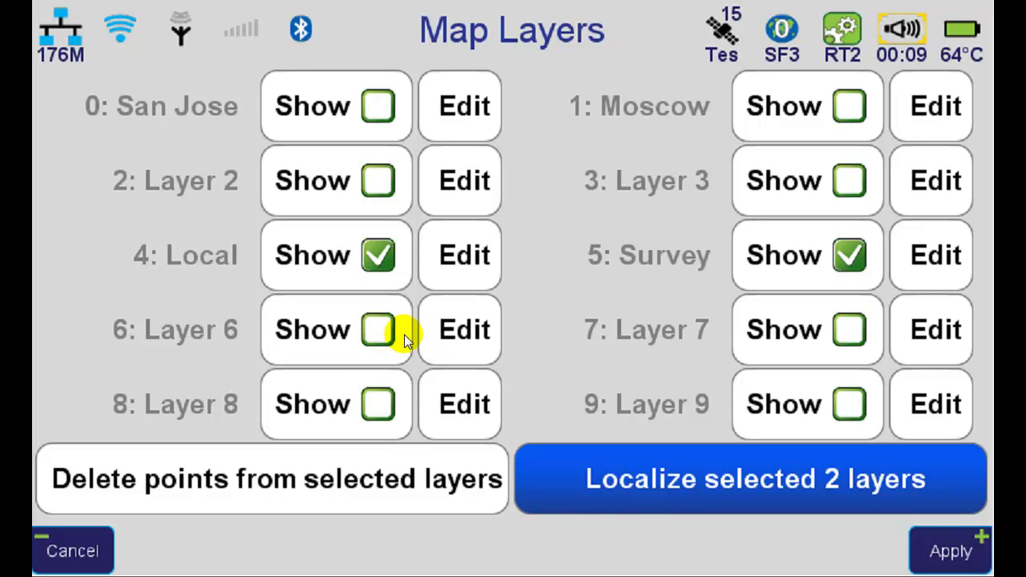
Add a Local 4+3 coordinate system named Local124 while choosing the coordinate system for Layer 6
{"action": "left_click", "coordinate": [454, 336]}
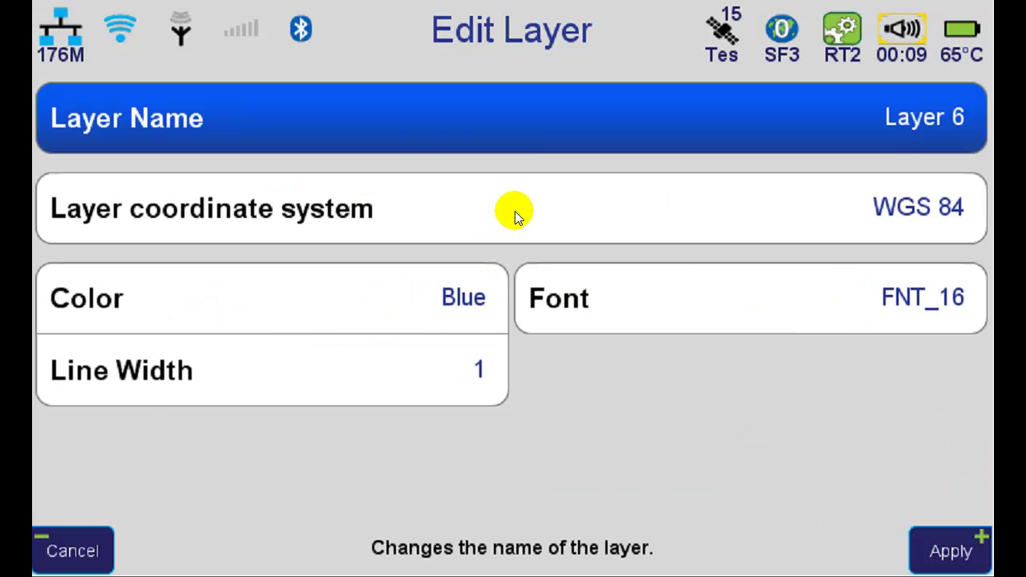
{"action": "left_click", "coordinate": [515, 206]}
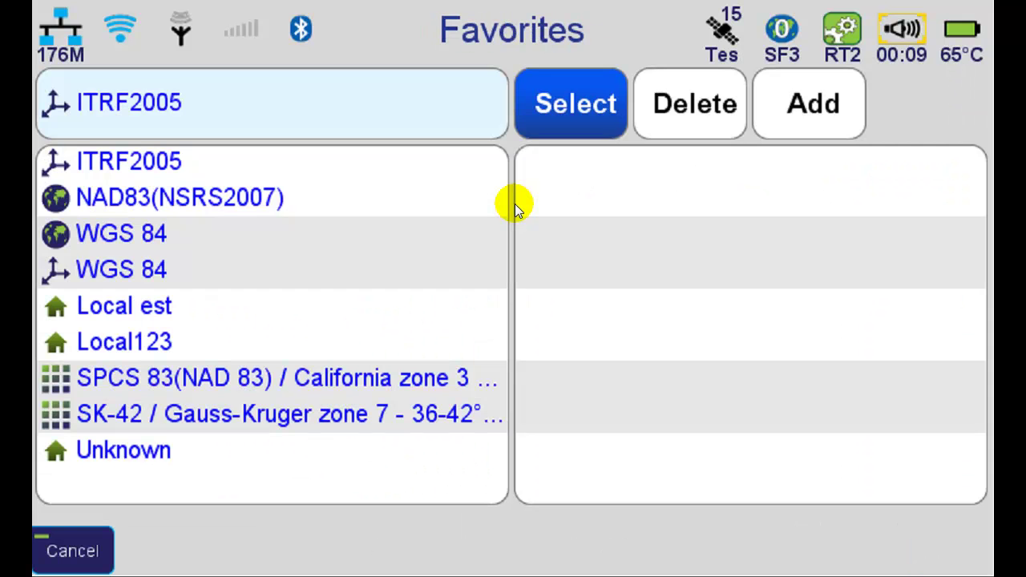
{"action": "left_click", "coordinate": [802, 107]}
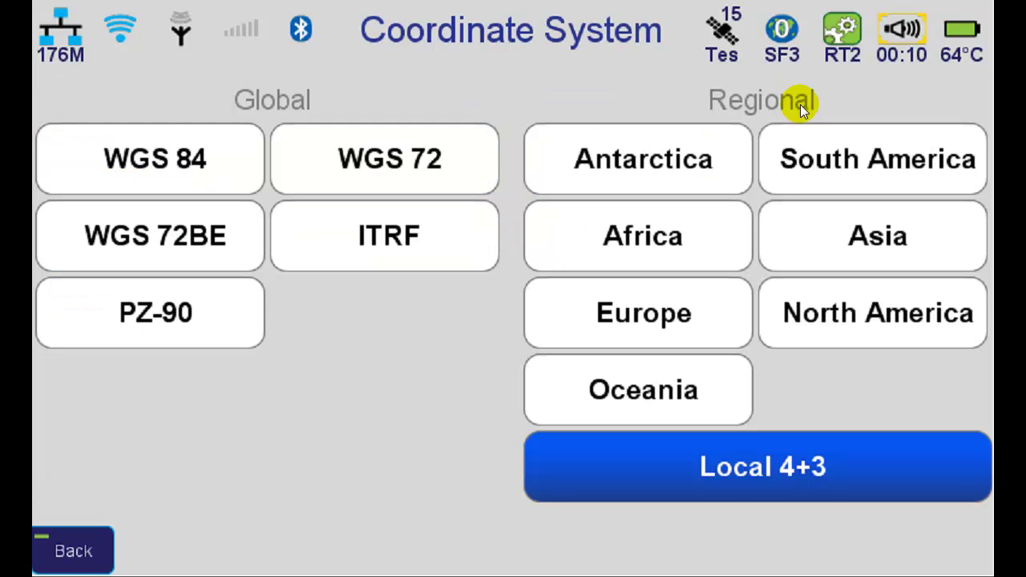
{"action": "left_click", "coordinate": [745, 465]}
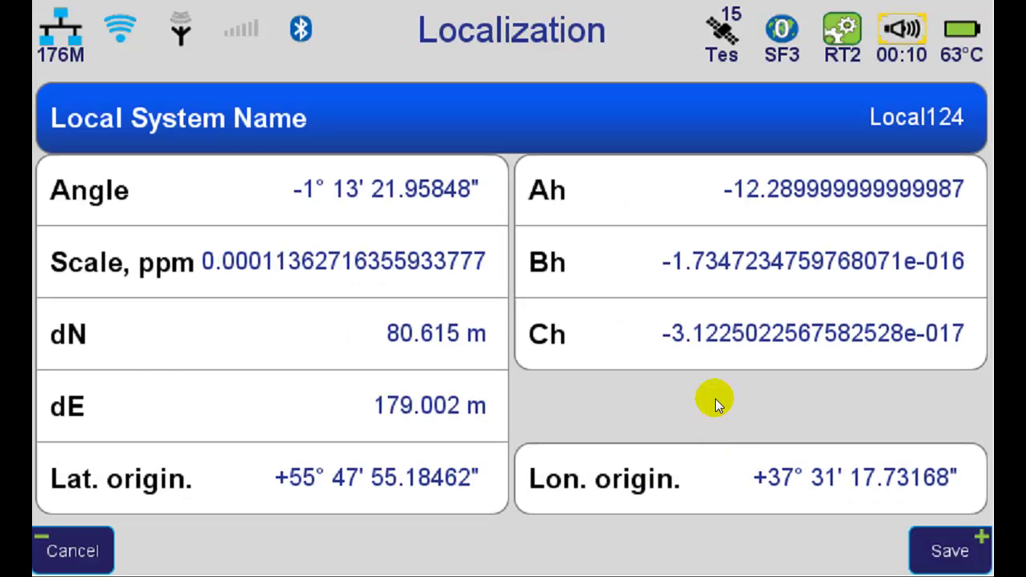
{"action": "left_click", "coordinate": [446, 100]}
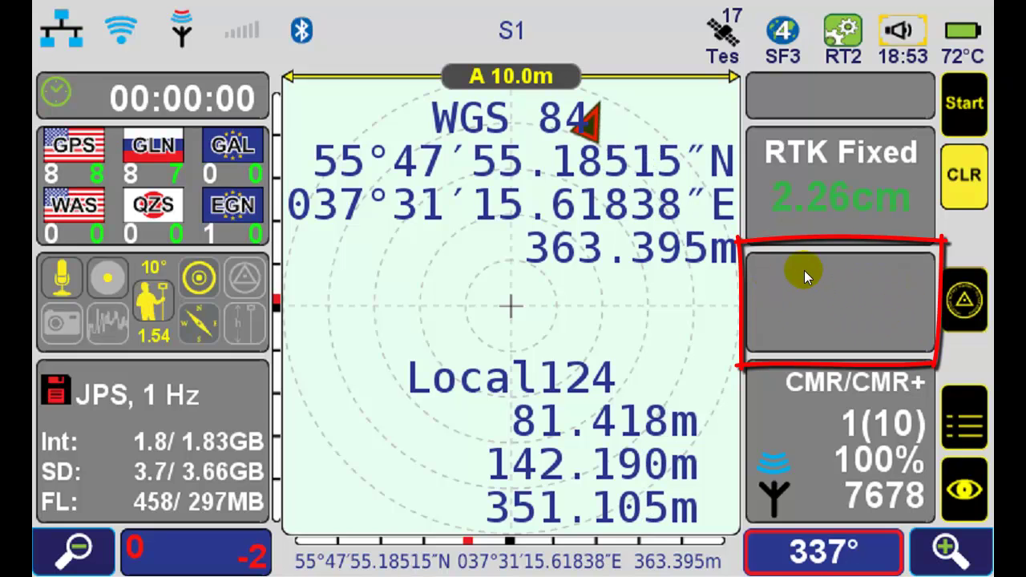
Survey point S1 with RTK Fixed positions and stop the collection
{"action": "left_click", "coordinate": [959, 105]}
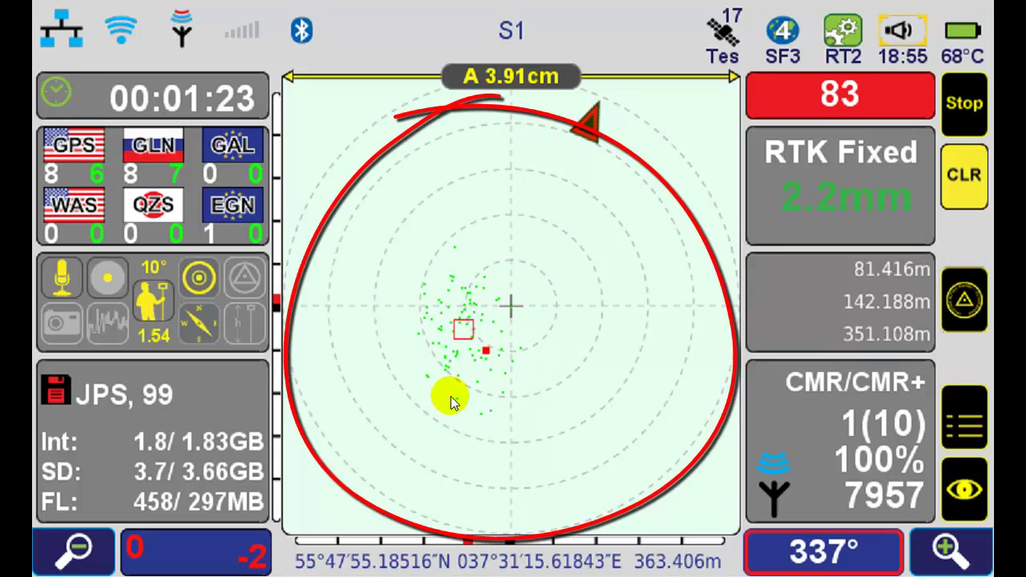
{"action": "left_click", "coordinate": [962, 101]}
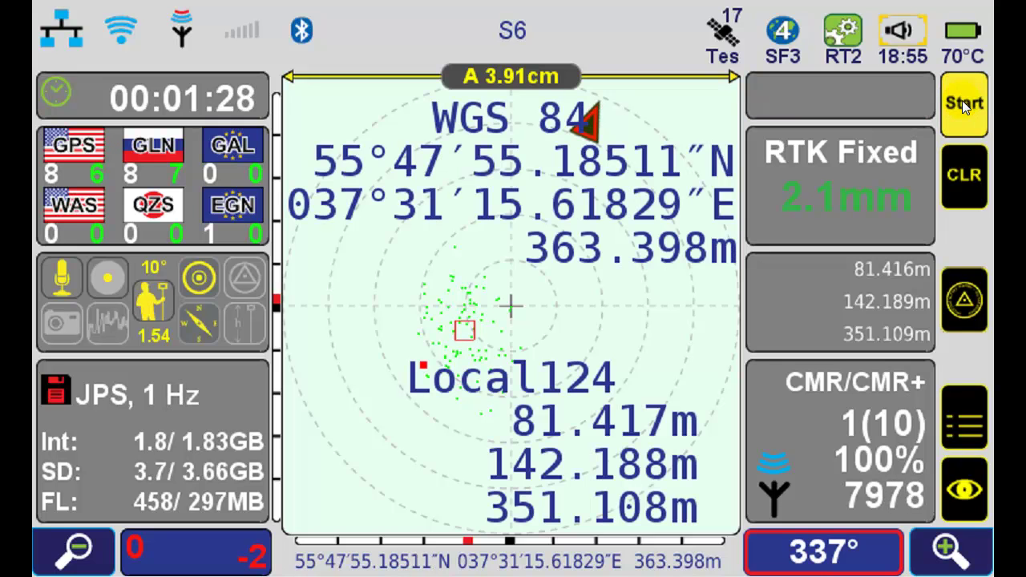